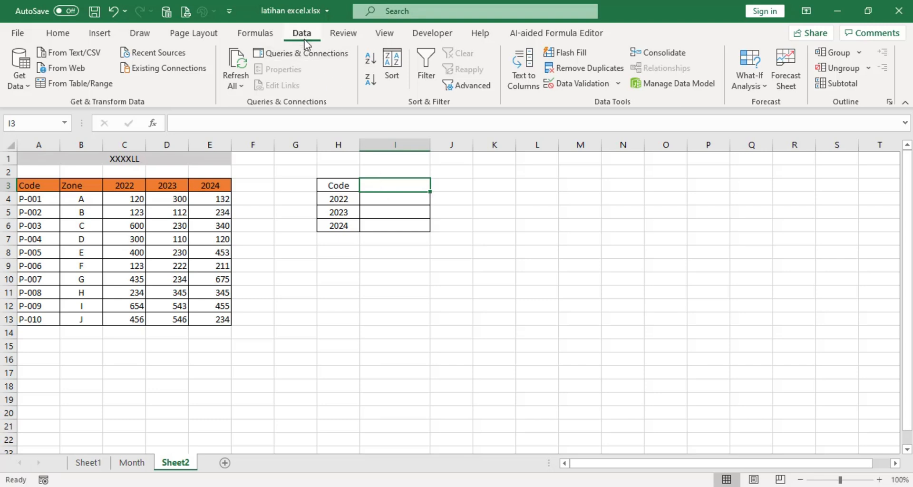
Add list data validation to cell I3 beside Code, using =$A$4:$A$13 as the source
{"action": "left_click", "coordinate": [582, 87]}
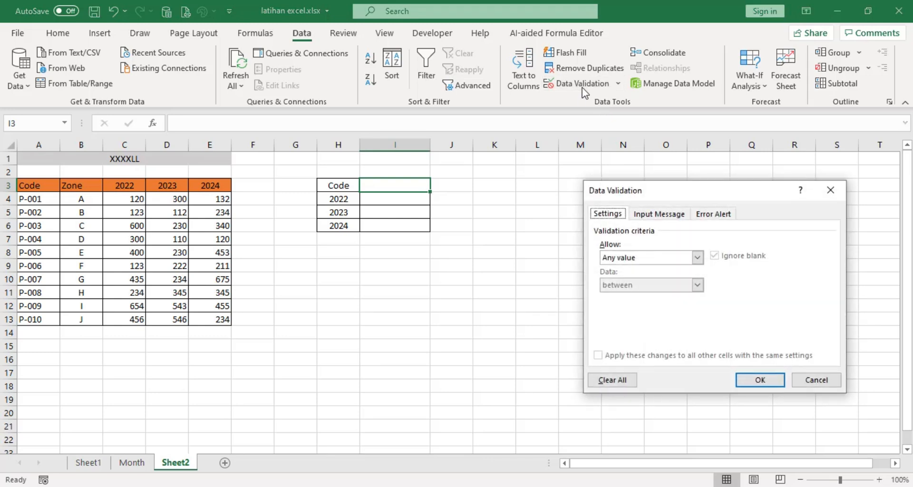
{"action": "left_click", "coordinate": [637, 258]}
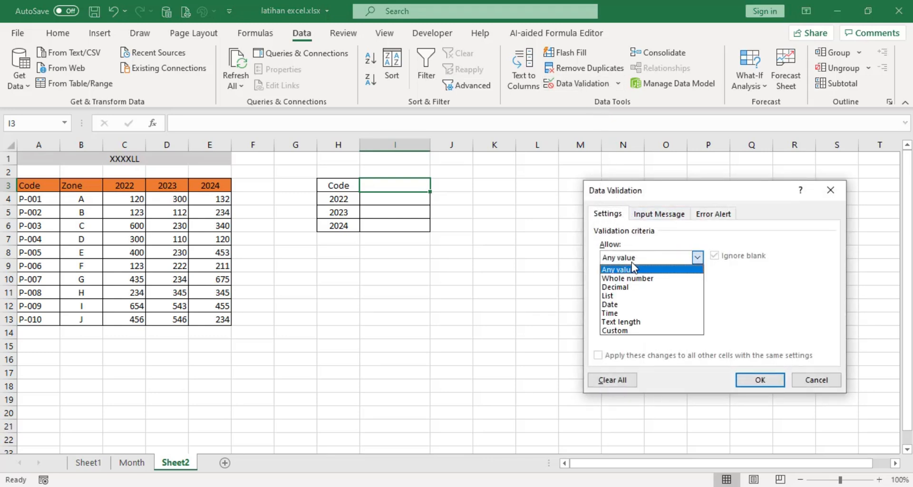
{"action": "left_click", "coordinate": [629, 295]}
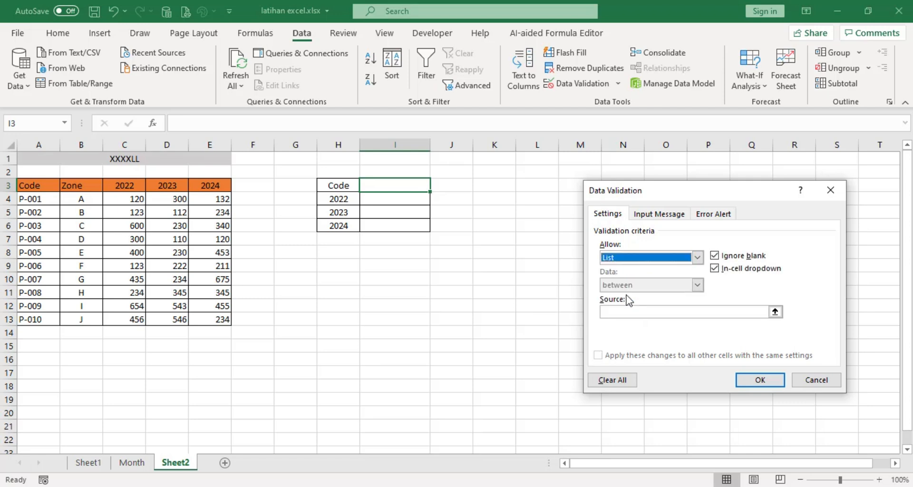
{"action": "left_click", "coordinate": [775, 312]}
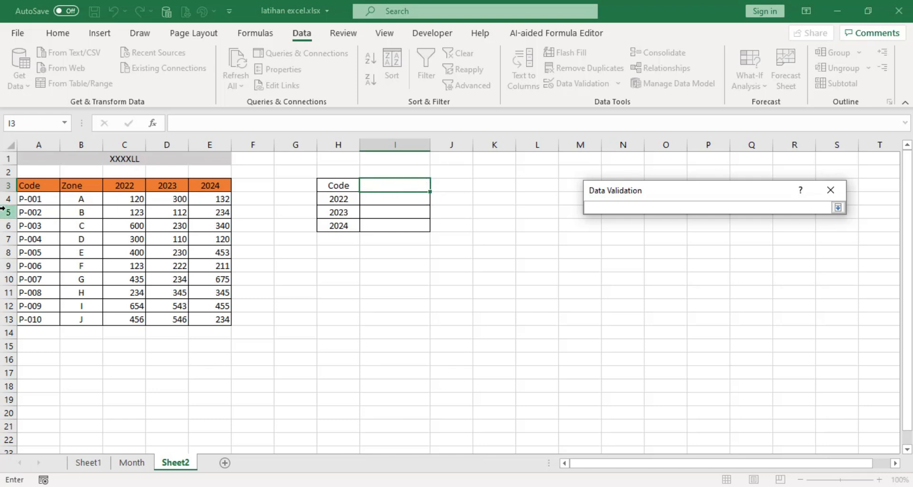
{"action": "left_click_drag", "start_coordinate": [38, 200], "coordinate": [46, 320]}
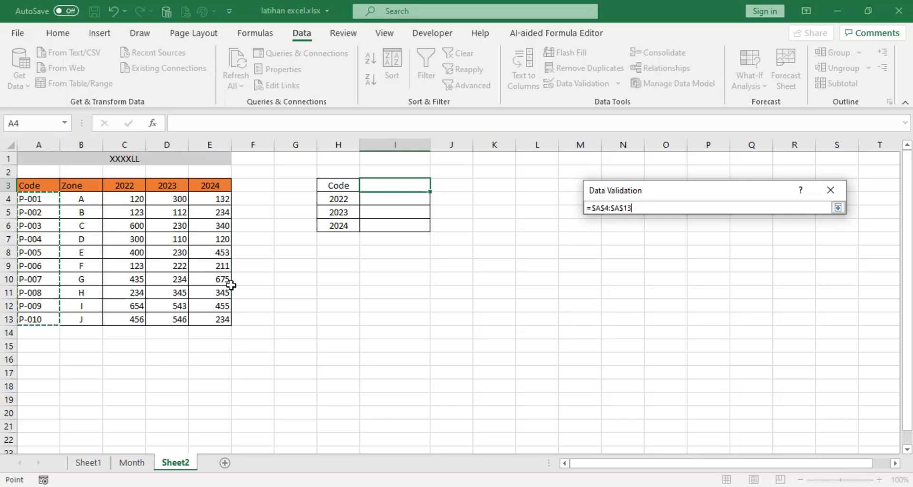
{"action": "left_click", "coordinate": [837, 208]}
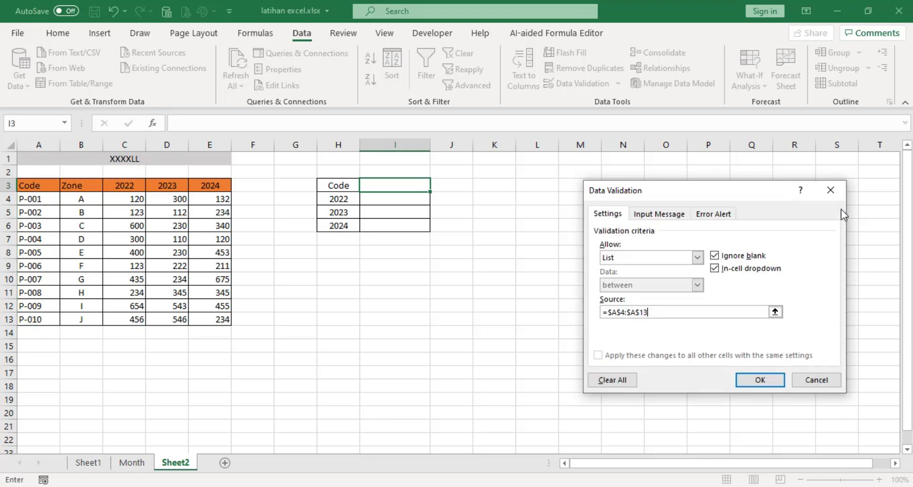
{"action": "left_click", "coordinate": [762, 382]}
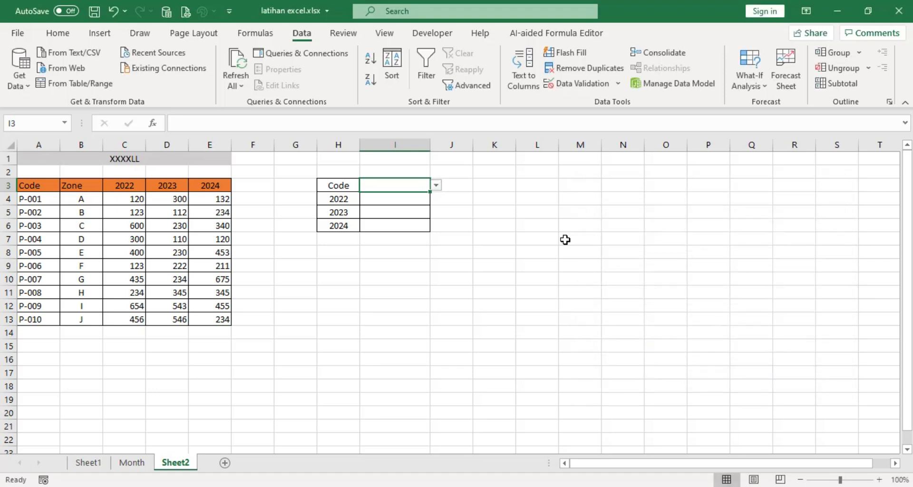
Choose code P-001 from the in-cell list in I3
{"action": "left_click", "coordinate": [436, 186]}
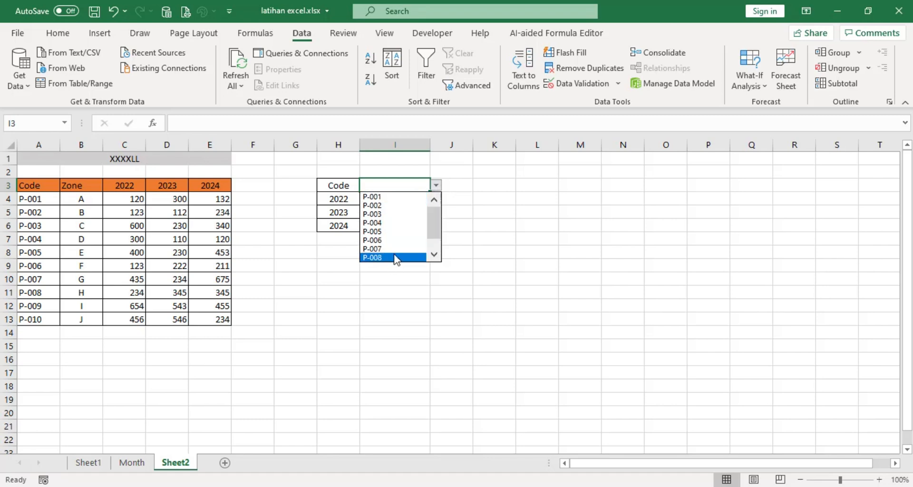
{"action": "key", "text": "Escape"}
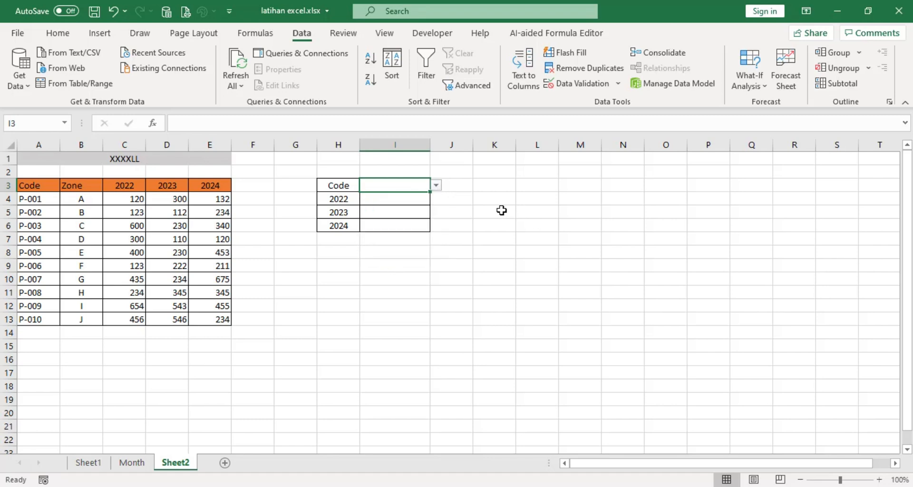
{"action": "left_click", "coordinate": [436, 185]}
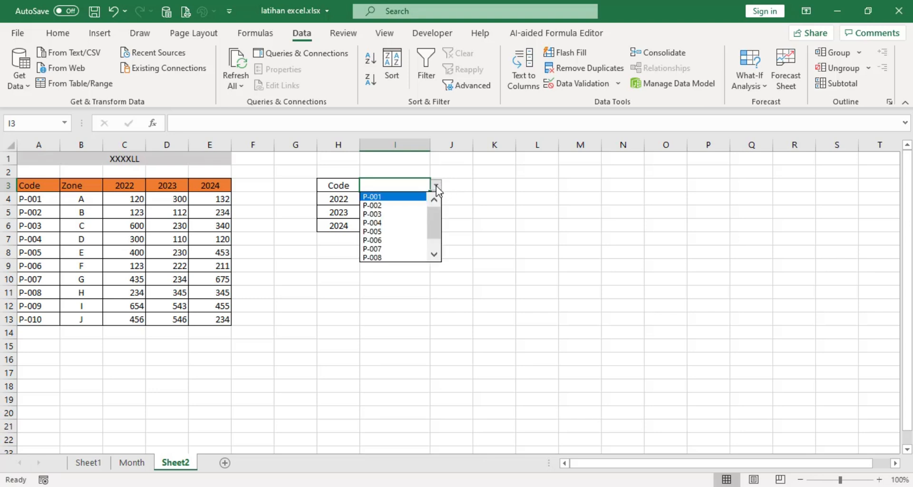
{"action": "left_click", "coordinate": [388, 196]}
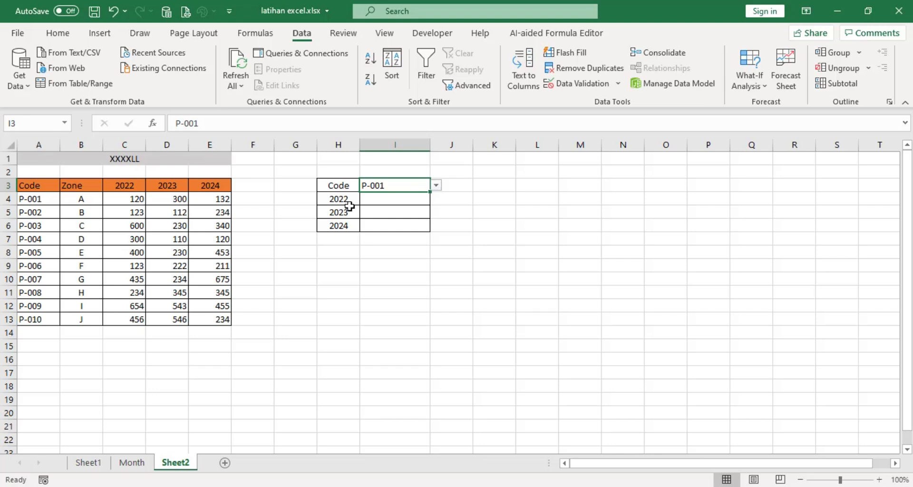
Start an INDEX formula in I4 with the whole table as the absolute array $A$3:$E$13
{"action": "left_click", "coordinate": [380, 201]}
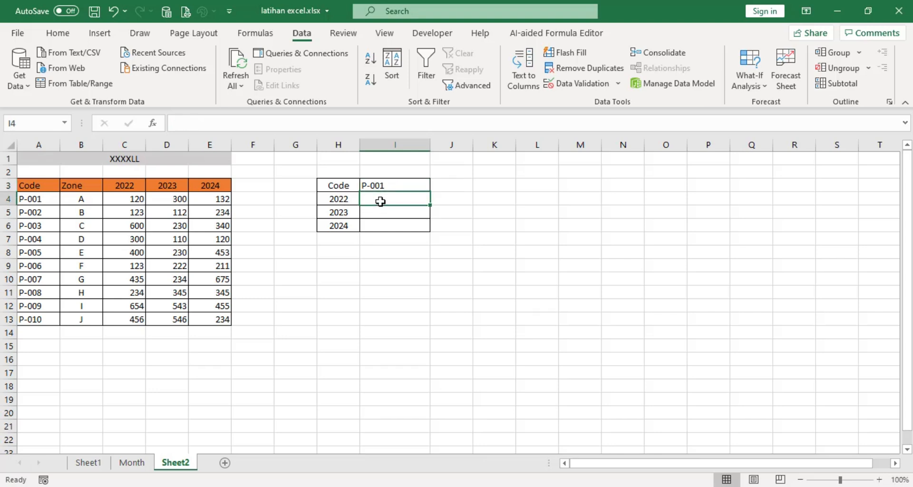
{"action": "type", "text": "=index"}
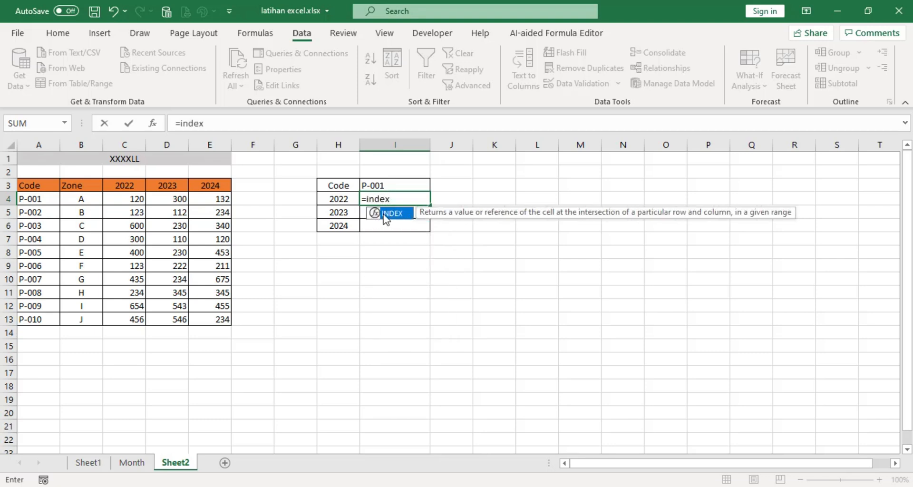
{"action": "double_click", "coordinate": [391, 217]}
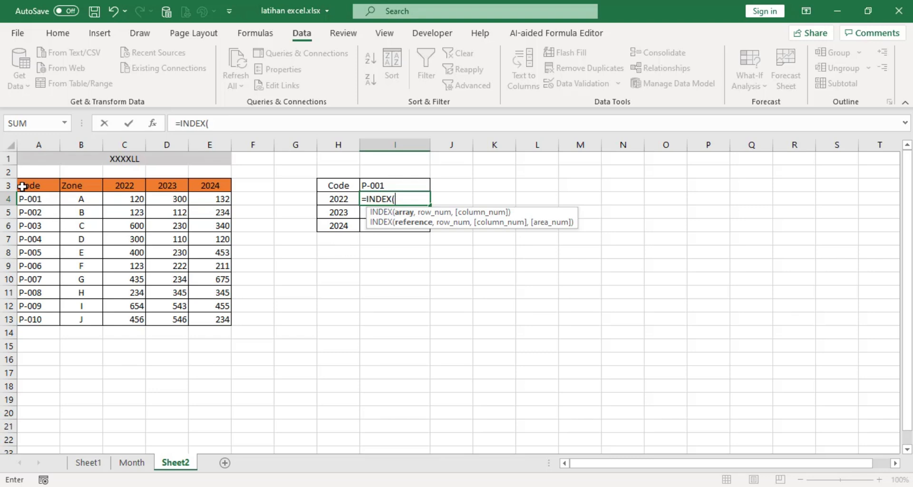
{"action": "left_click_drag", "start_coordinate": [22, 186], "coordinate": [206, 324]}
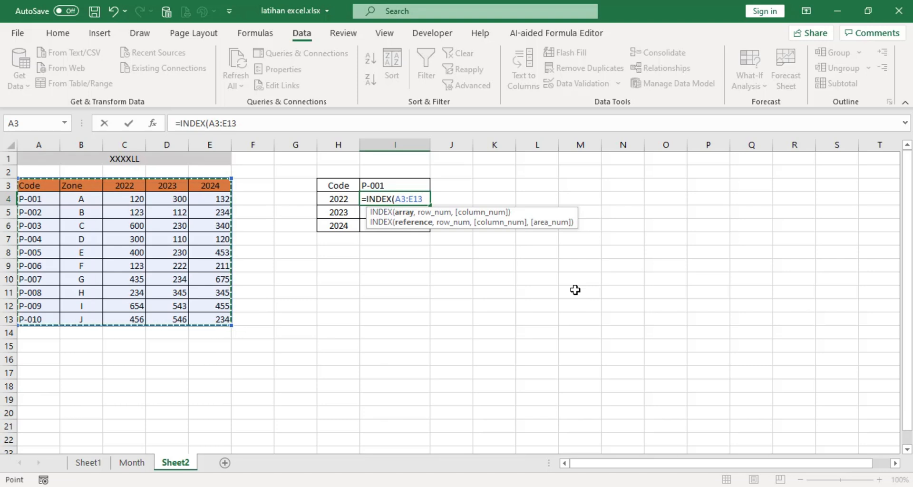
{"action": "key", "text": "F4"}
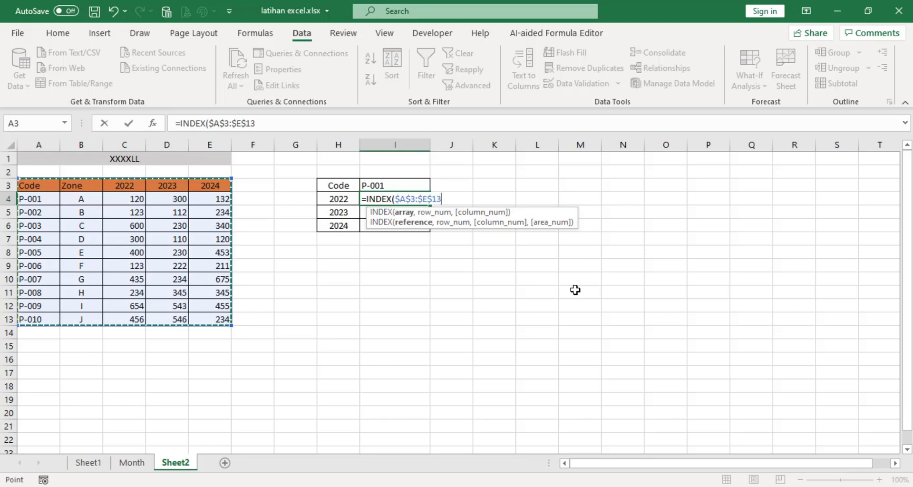
{"action": "type", "text": ","}
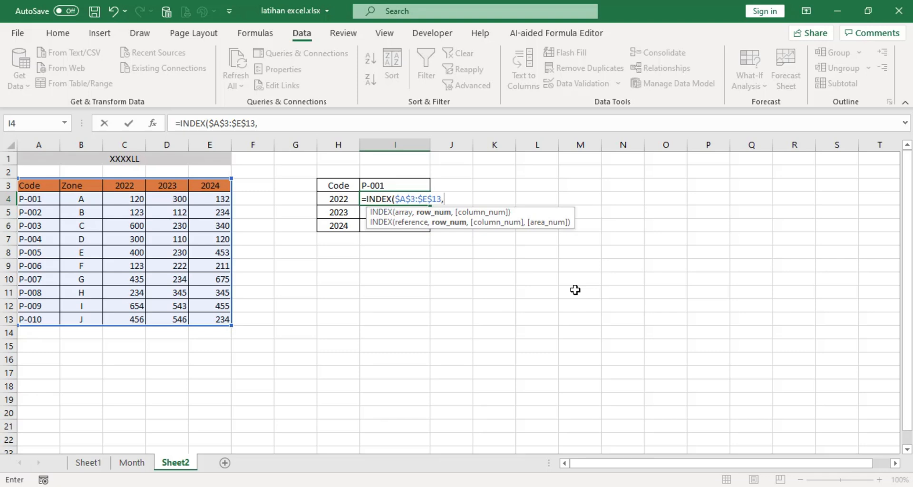
{"action": "type", "text": "match"}
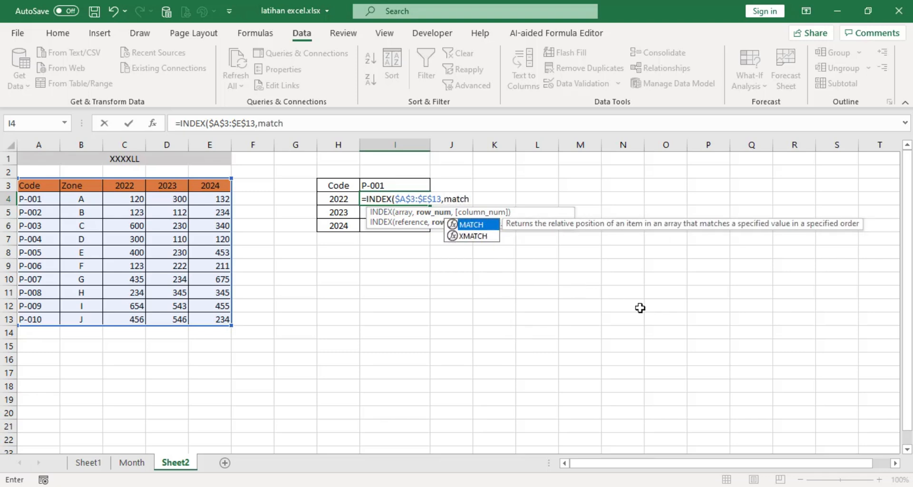
Add MATCH($I$3,$A$3:$A$13,0) as the row number argument of the INDEX formula in I4
{"action": "double_click", "coordinate": [472, 224]}
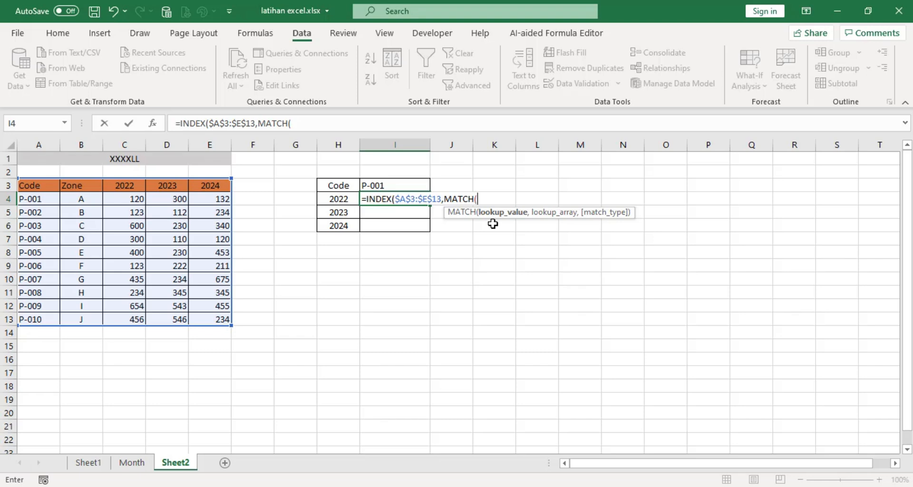
{"action": "left_click", "coordinate": [379, 184]}
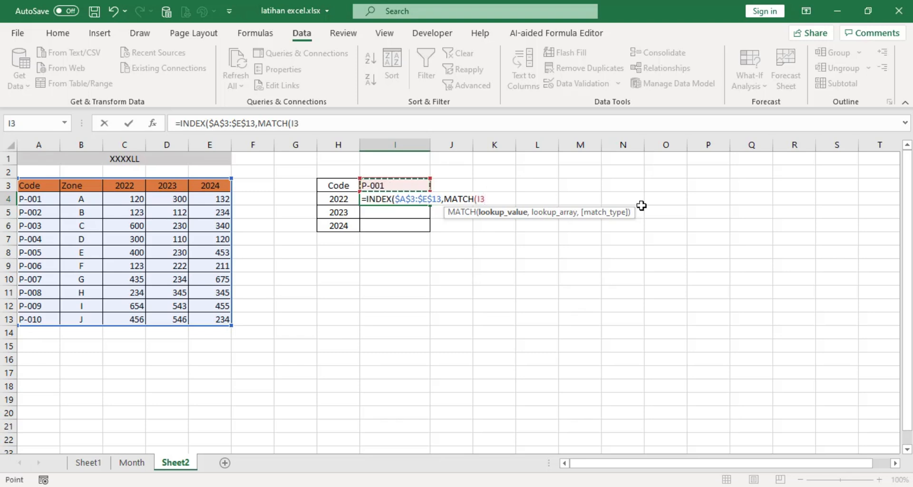
{"action": "key", "text": "F4"}
{"action": "type", "text": ","}
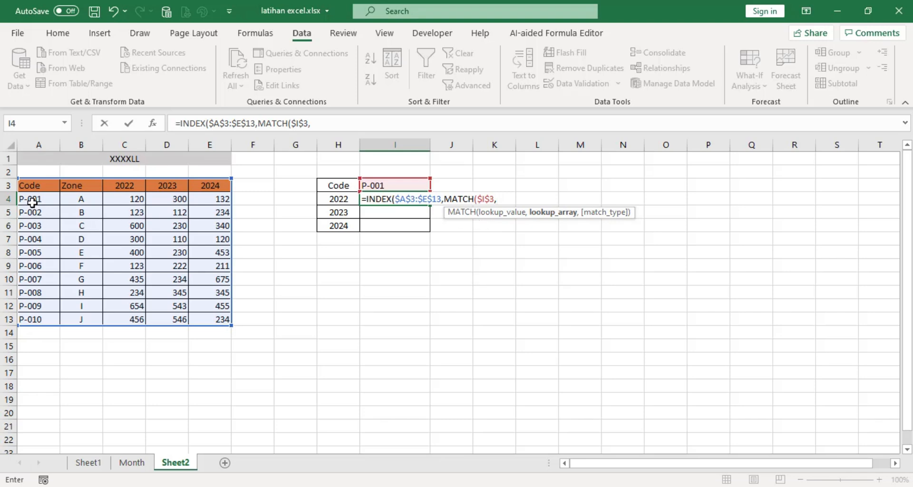
{"action": "left_click_drag", "start_coordinate": [38, 186], "coordinate": [33, 318]}
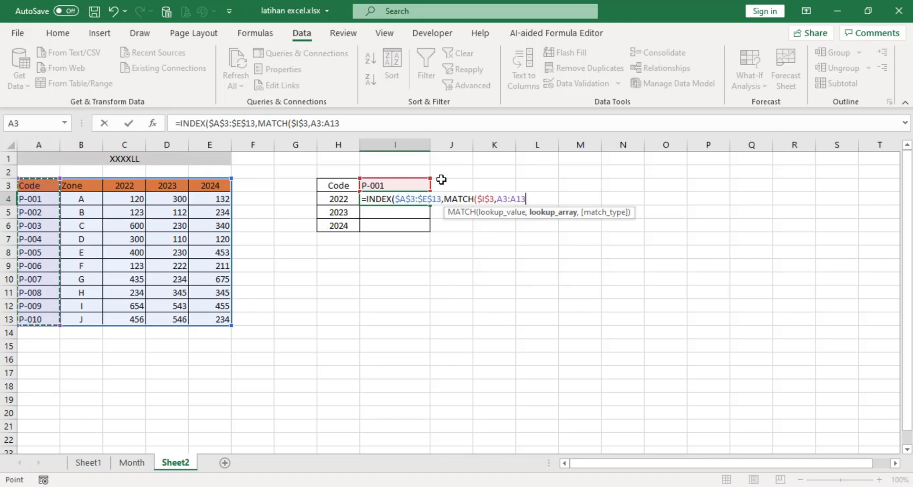
{"action": "key", "text": "F4"}
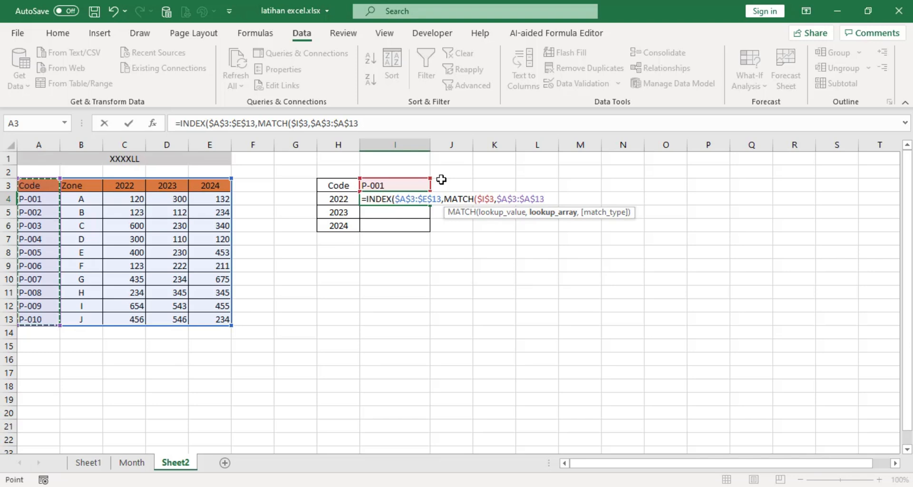
{"action": "type", "text": ","}
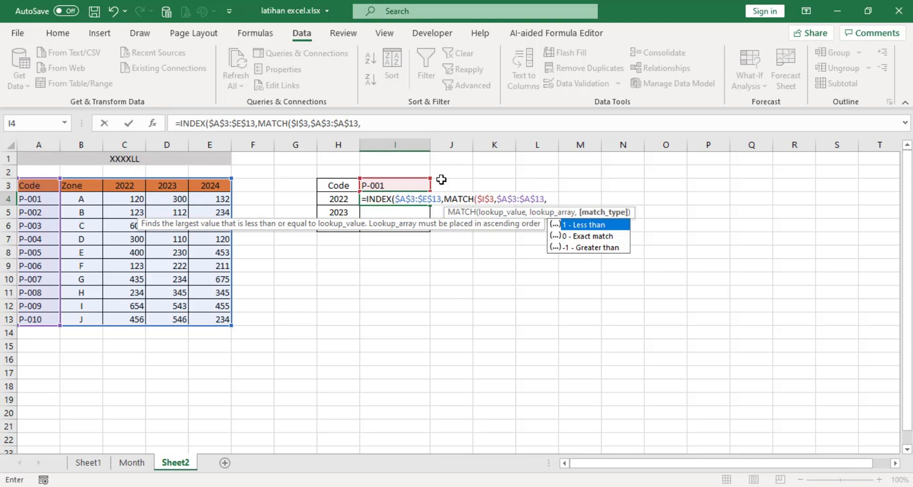
{"action": "double_click", "coordinate": [584, 236]}
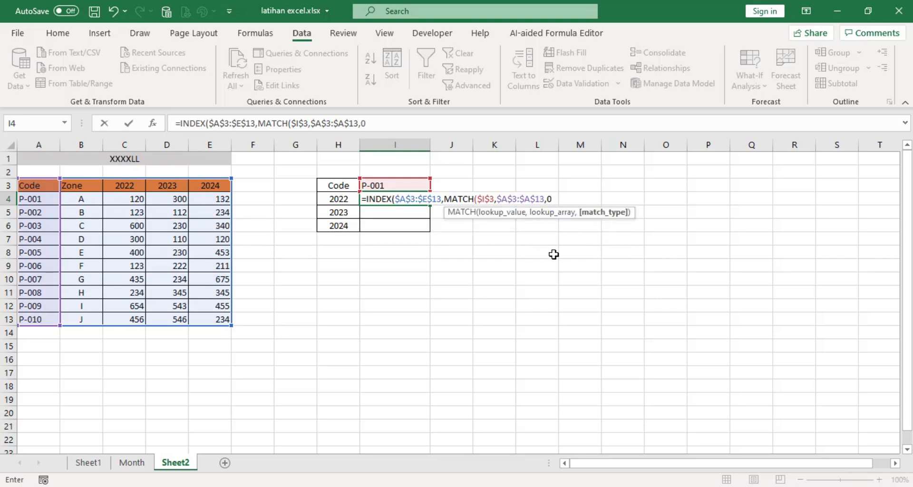
{"action": "type", "text": ")"}
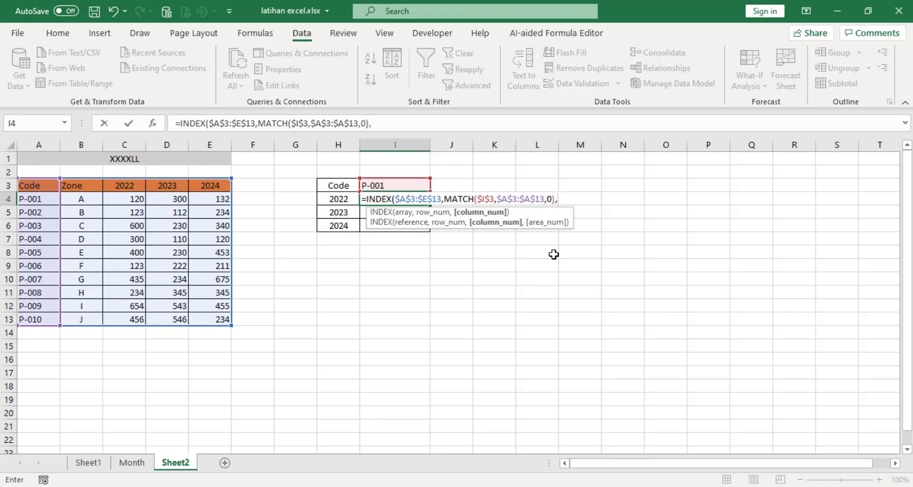
{"action": "type", "text": ",match"}
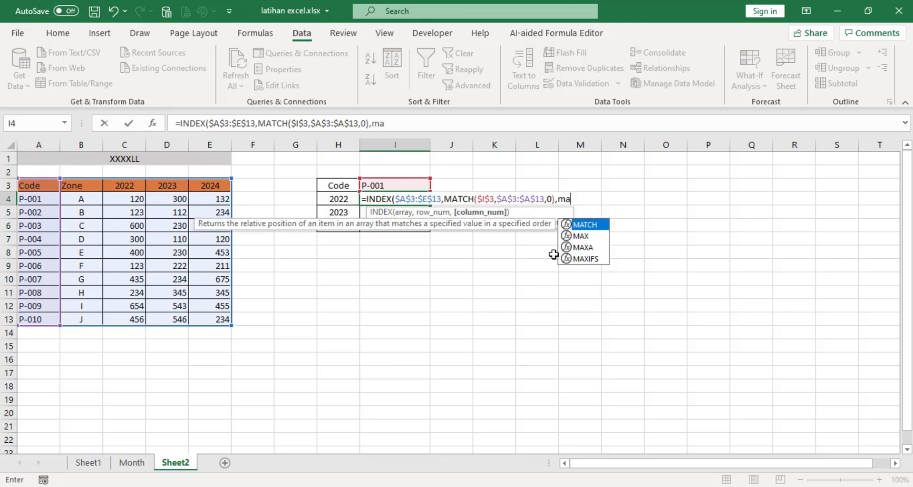
Add MATCH(H4,$A$3:$E$3,0) as the column number argument of the INDEX formula in I4 and complete the formula
{"action": "double_click", "coordinate": [590, 225]}
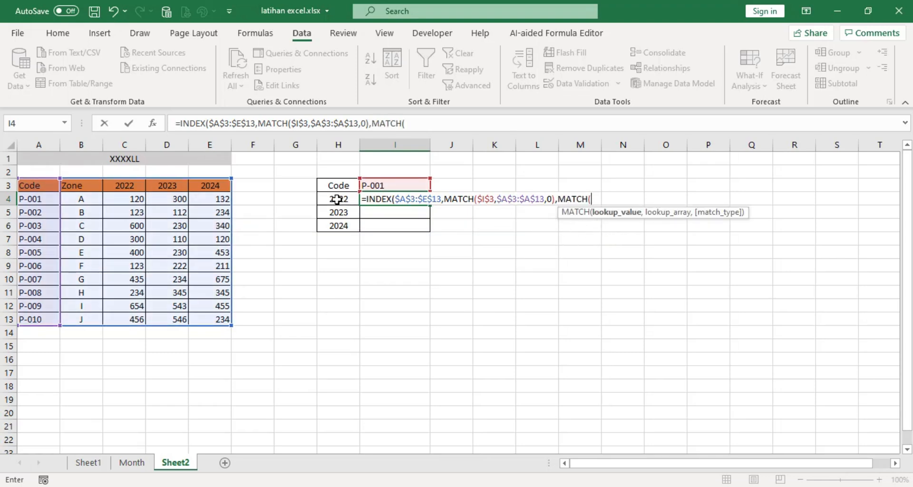
{"action": "left_click", "coordinate": [338, 199]}
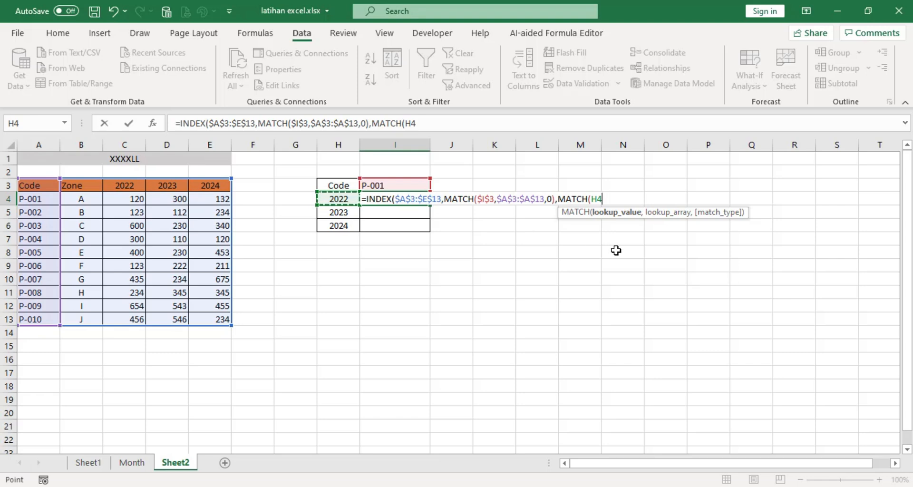
{"action": "type", "text": ","}
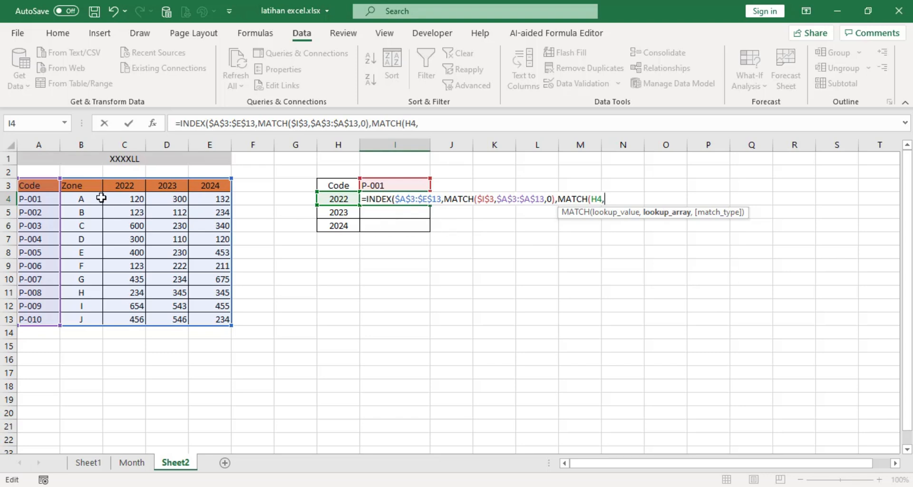
{"action": "left_click_drag", "start_coordinate": [28, 185], "coordinate": [198, 184]}
{"action": "left_click_drag", "start_coordinate": [218, 184], "coordinate": [218, 186]}
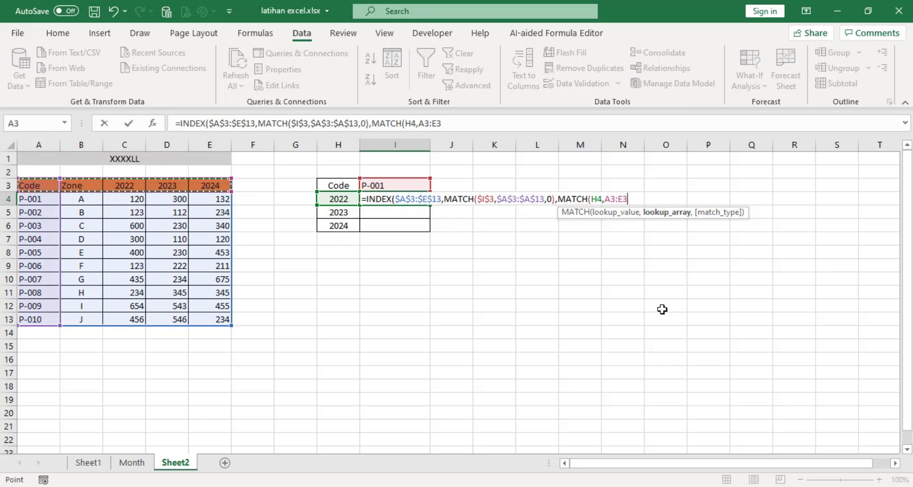
{"action": "key", "text": "F4"}
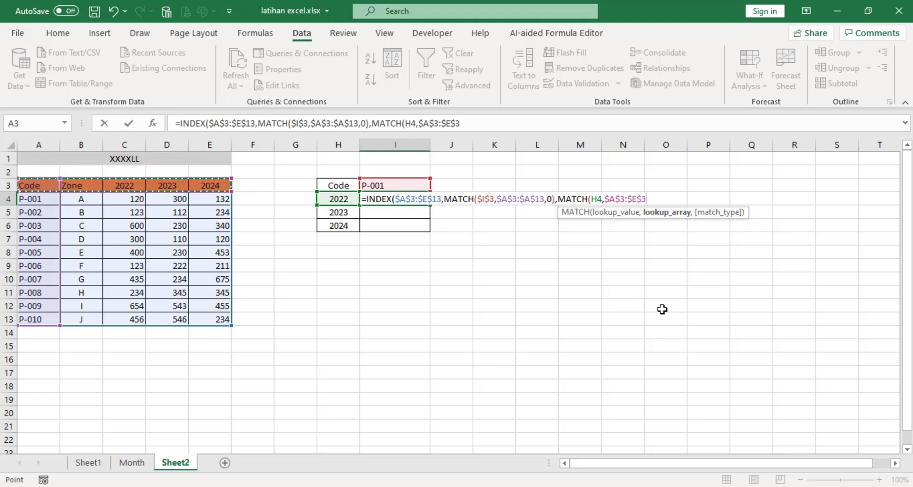
{"action": "type", "text": ","}
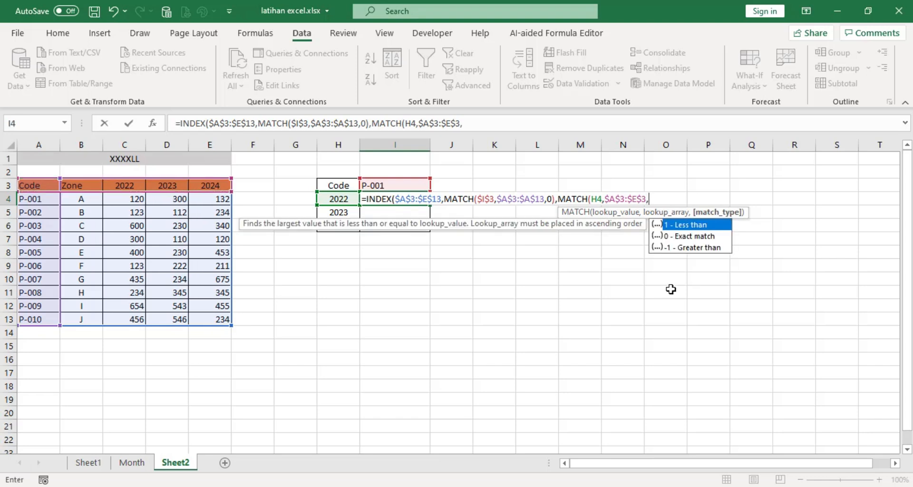
{"action": "double_click", "coordinate": [685, 237]}
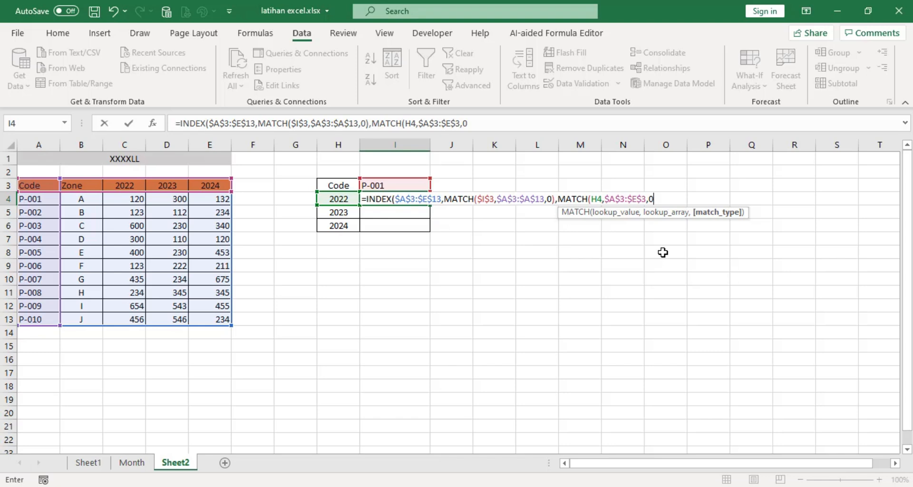
{"action": "type", "text": ")"}
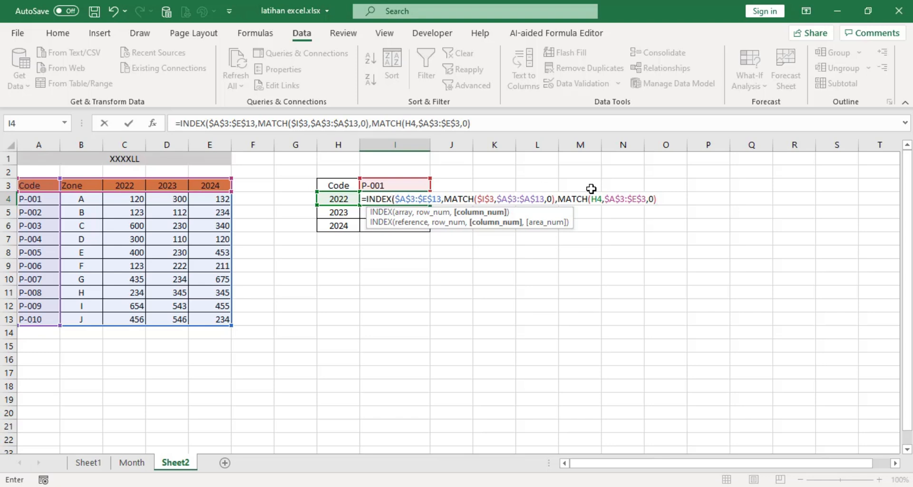
{"action": "type", "text": ")"}
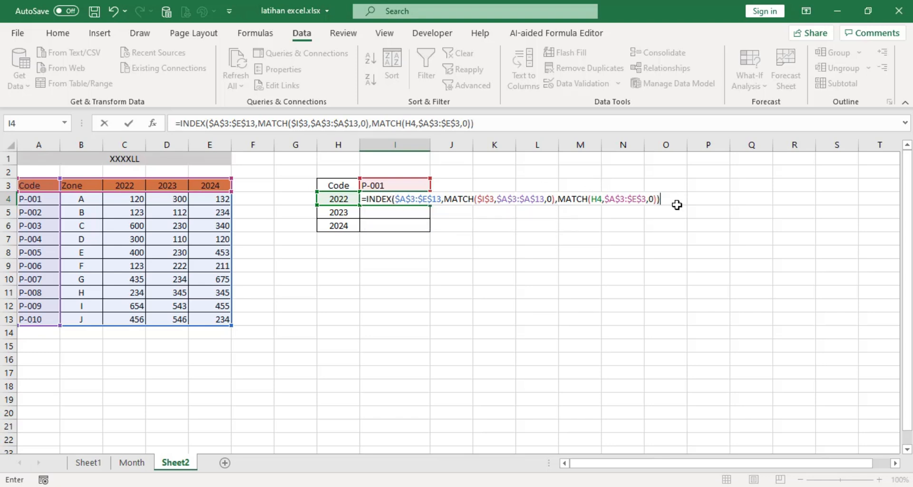
{"action": "key", "text": "Return"}
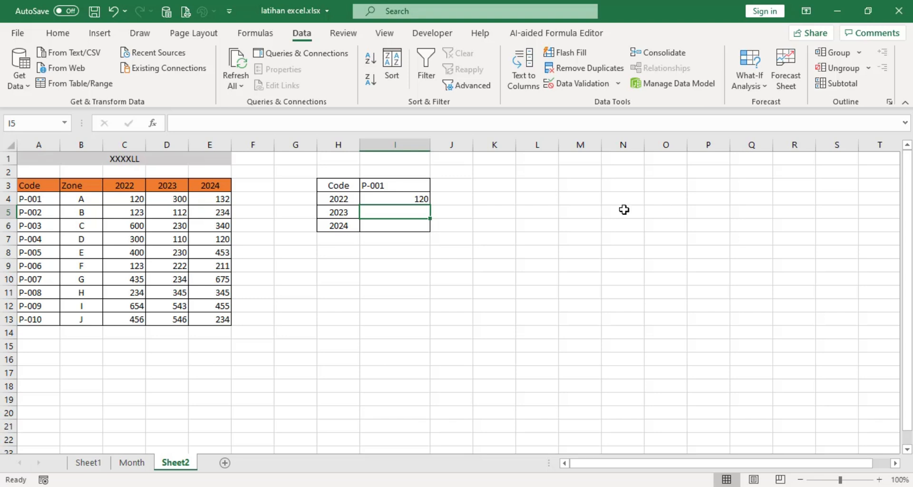
Copy the lookup formula from I4 down to I6 for 2023 and 2024, and check the copied formulas
{"action": "left_click", "coordinate": [388, 185]}
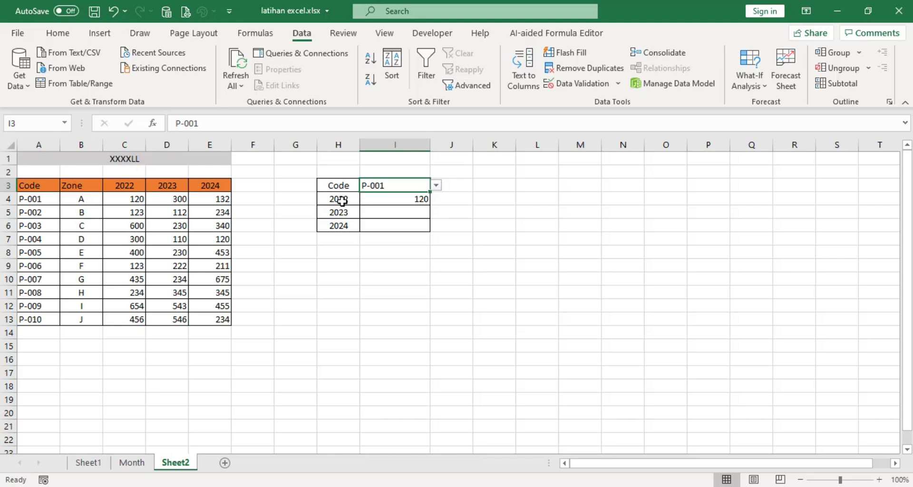
{"action": "left_click", "coordinate": [417, 199]}
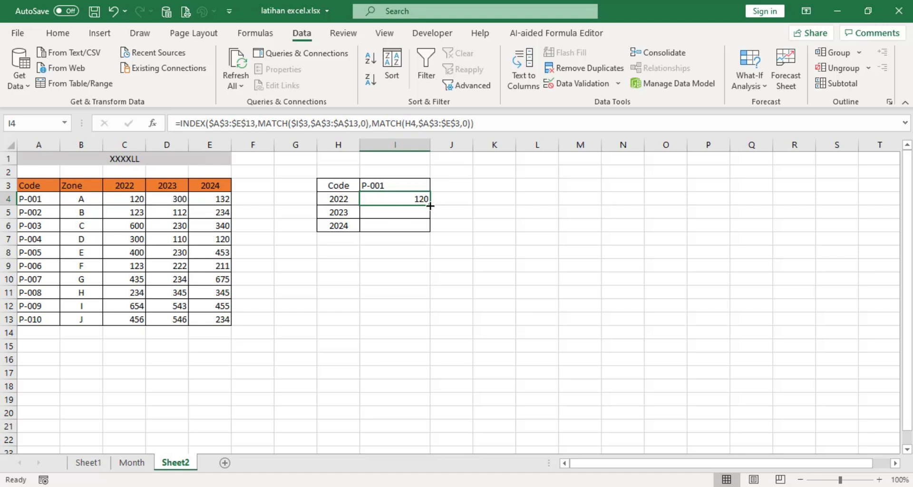
{"action": "left_click_drag", "start_coordinate": [431, 204], "coordinate": [431, 232]}
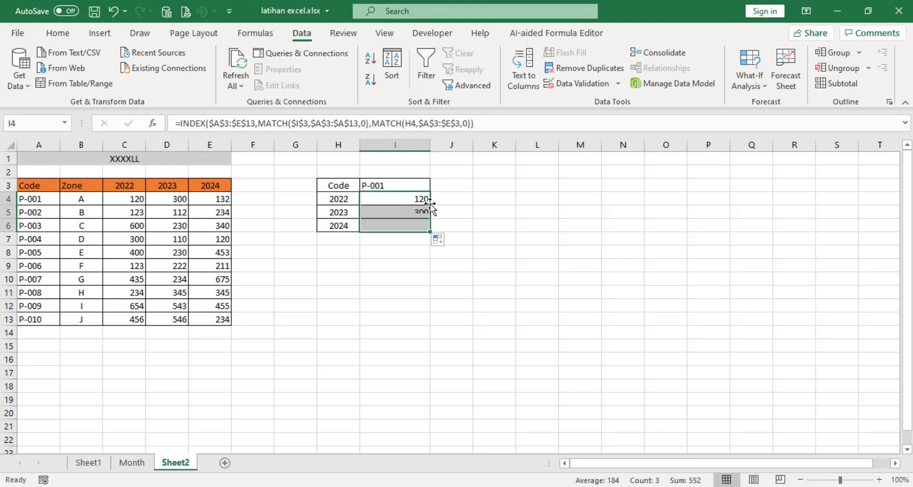
{"action": "left_click", "coordinate": [420, 215]}
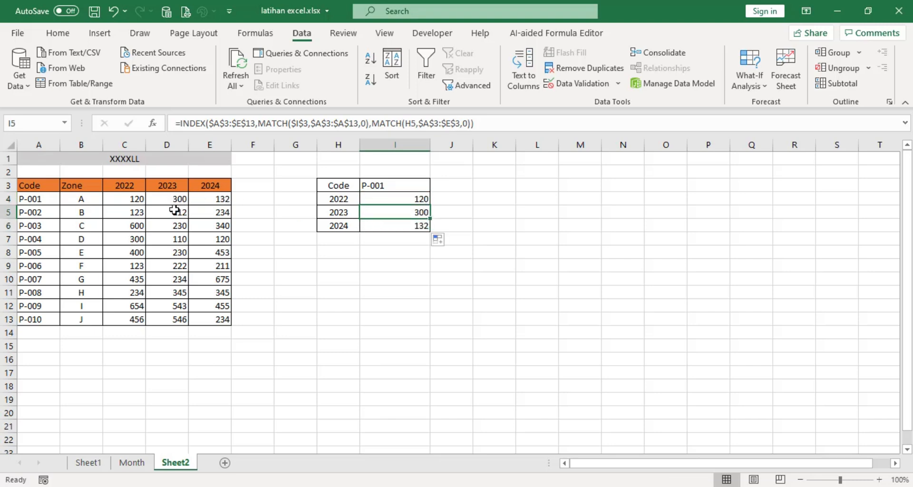
{"action": "left_click", "coordinate": [410, 225]}
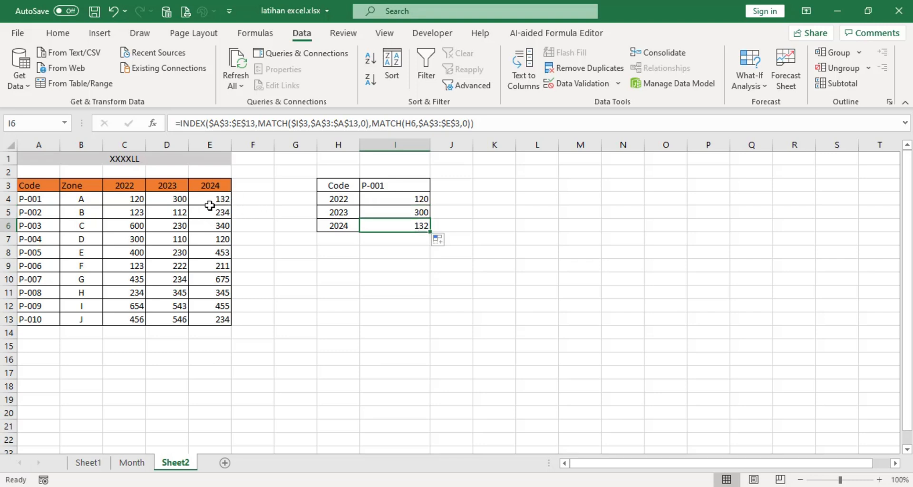
Change the code in I3 to P-002 using the in-cell list
{"action": "left_click", "coordinate": [392, 186]}
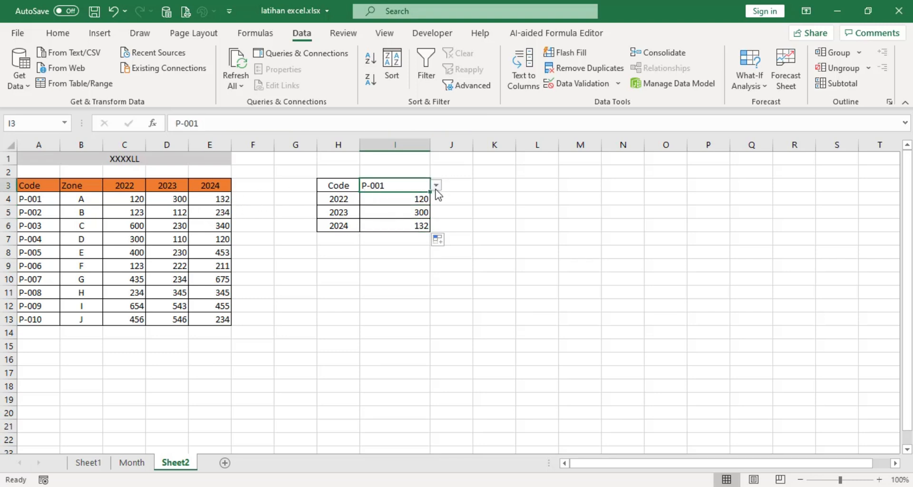
{"action": "left_click", "coordinate": [436, 186]}
{"action": "left_click", "coordinate": [390, 205]}
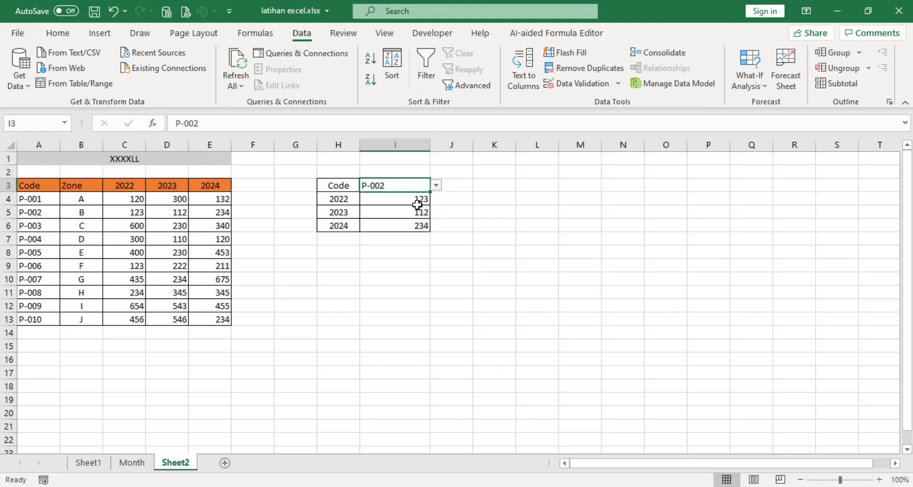
Compare the lookup results in I4:I6 with the 2022, 2023 and 2024 entries in the table's P-002 row
{"action": "left_click", "coordinate": [139, 212]}
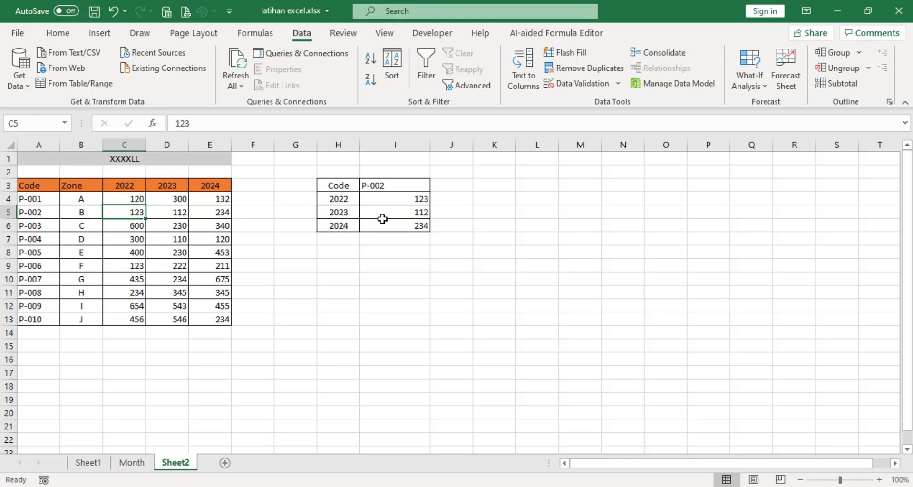
{"action": "left_click", "coordinate": [419, 216]}
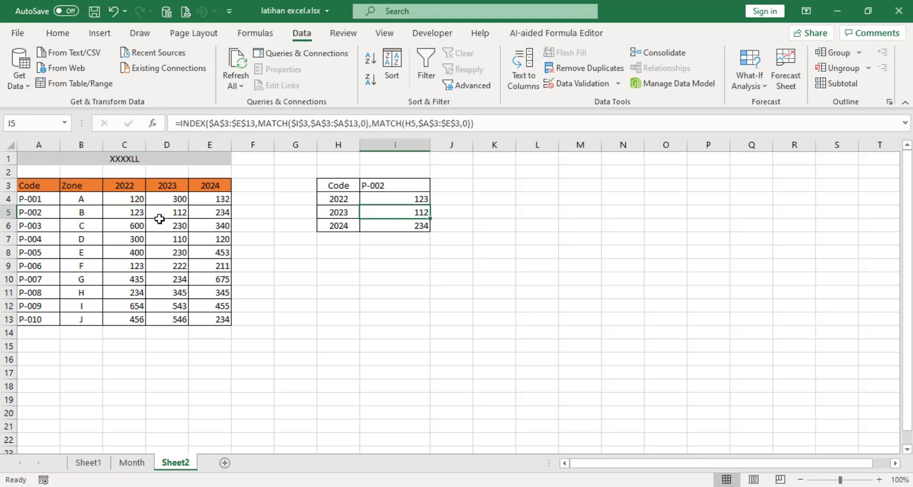
{"action": "left_click", "coordinate": [176, 213]}
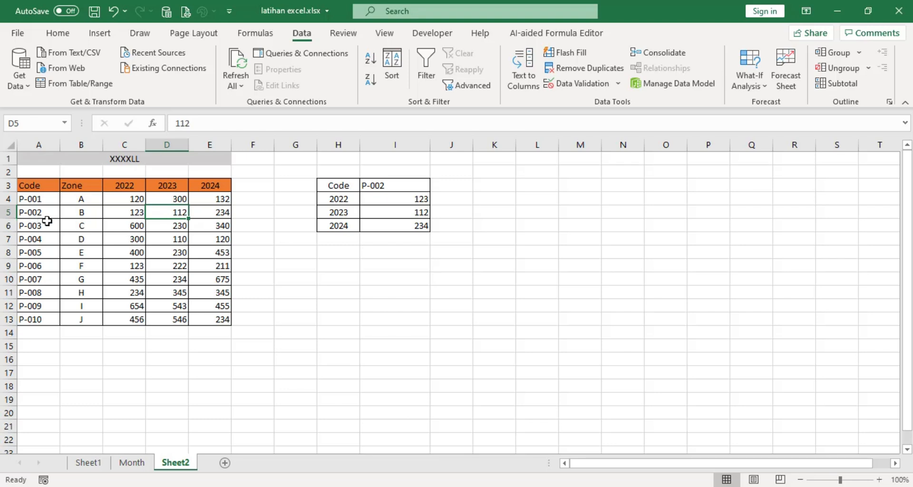
{"action": "left_click", "coordinate": [413, 230]}
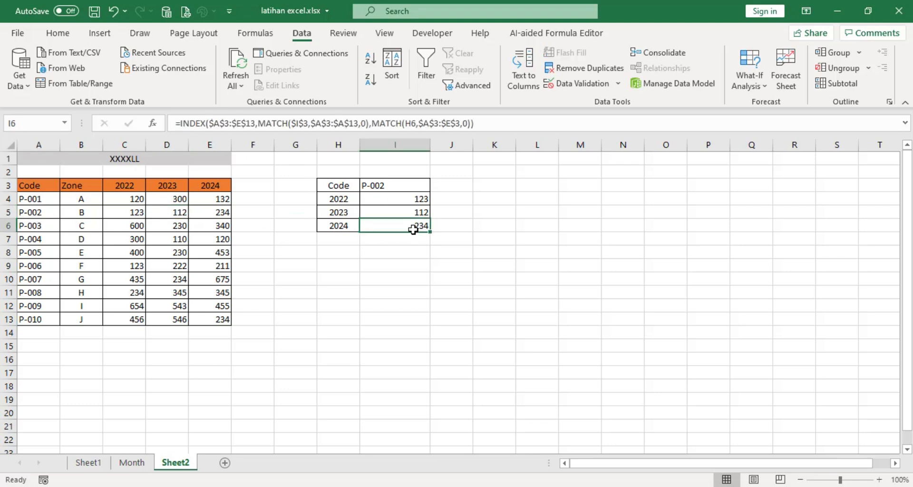
{"action": "left_click", "coordinate": [221, 214]}
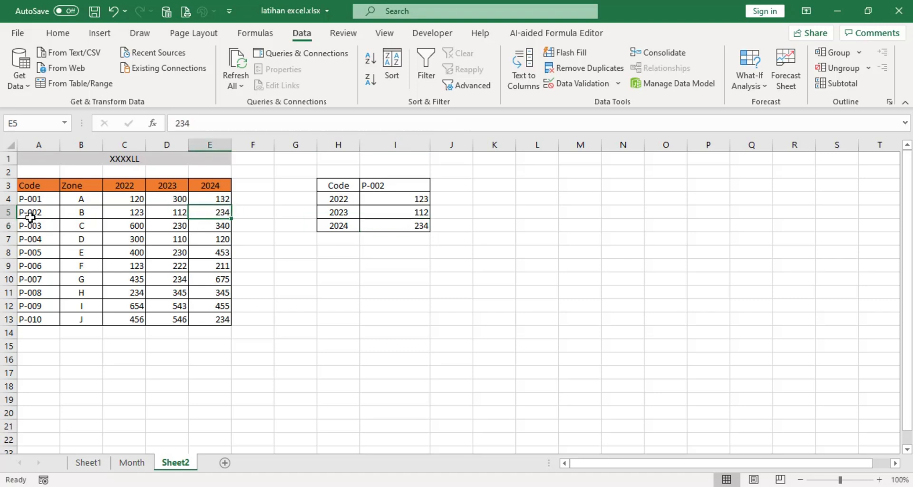
Choose code P-004 from the in-cell list in I3
{"action": "left_click", "coordinate": [380, 185]}
{"action": "left_click", "coordinate": [440, 188]}
{"action": "left_click", "coordinate": [422, 185]}
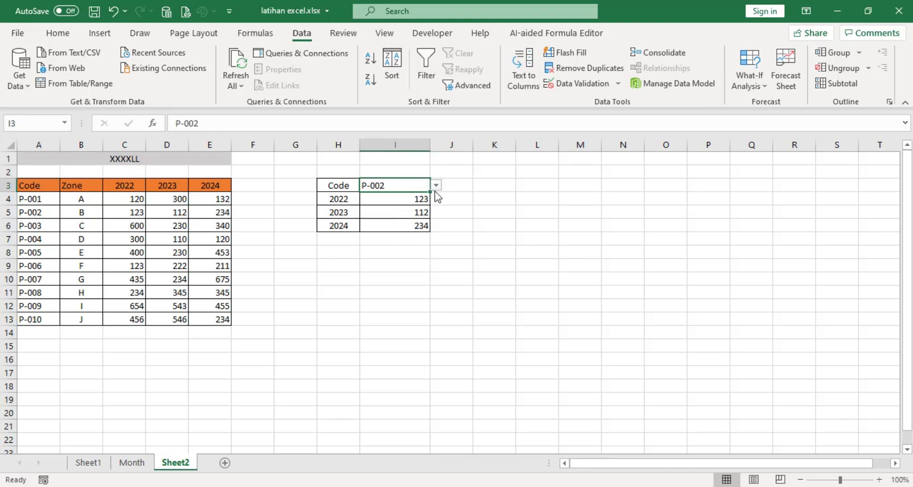
{"action": "left_click", "coordinate": [435, 185]}
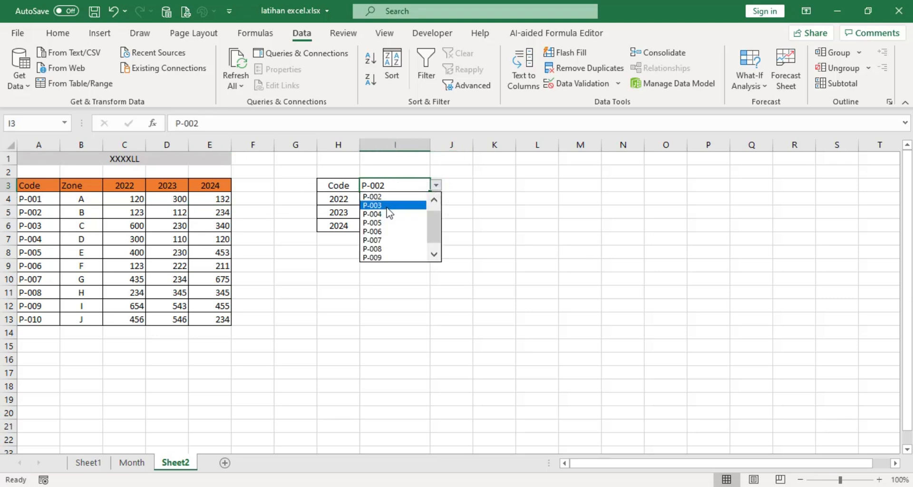
{"action": "left_click", "coordinate": [393, 185]}
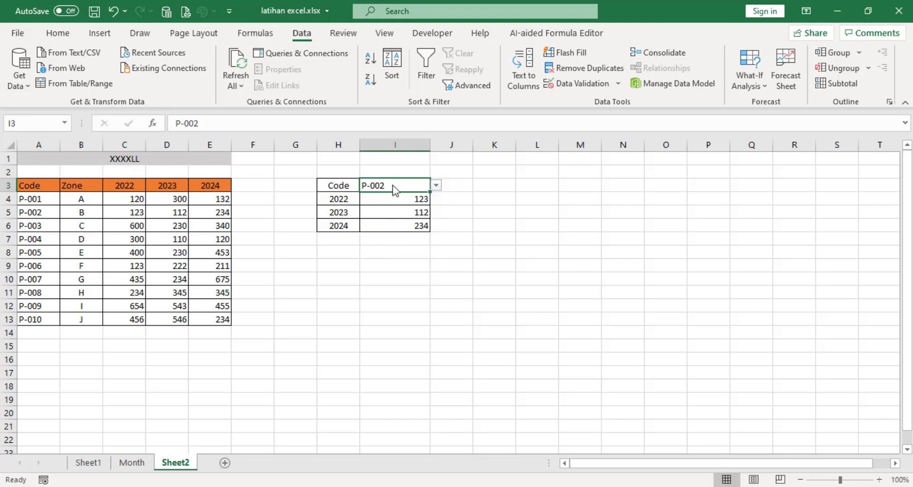
{"action": "left_click", "coordinate": [435, 185]}
{"action": "left_click", "coordinate": [427, 210]}
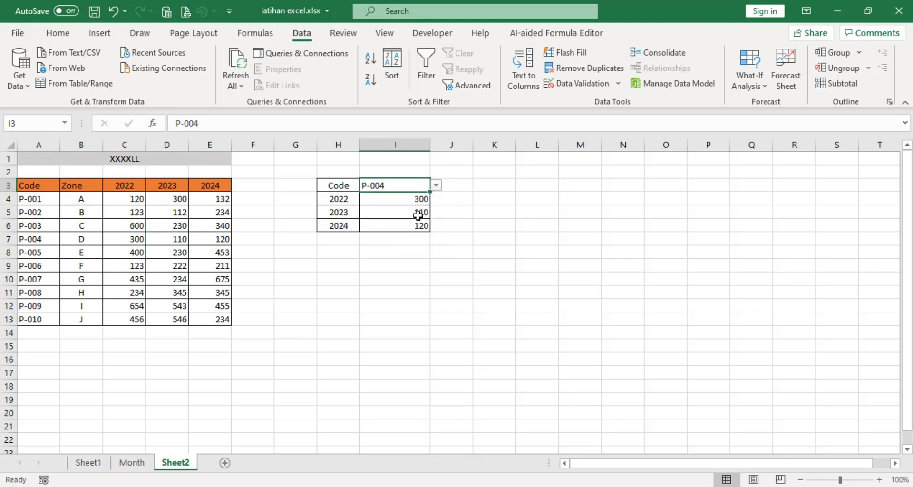